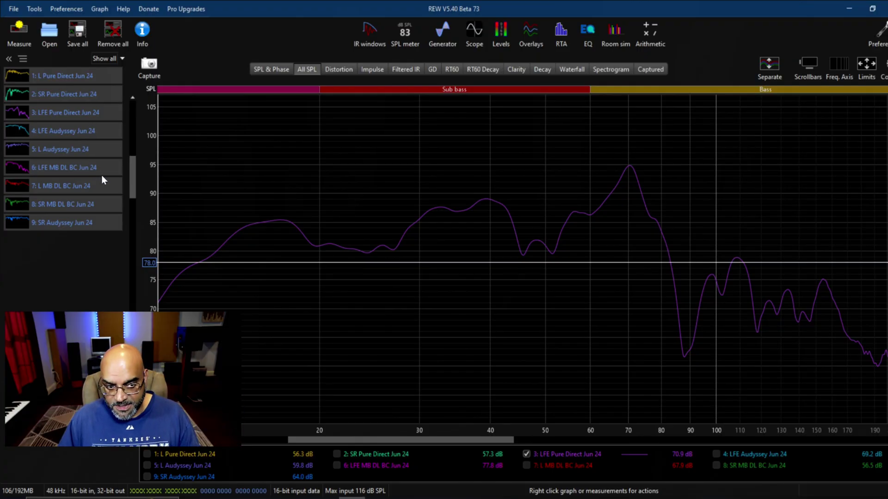
# - Run a 10–200 Hz LFE sweep measurement named "Pioneer PURE noPEQ MCAC" at -12 dBFS, keeping the LFE Pure Direct curve shown
pyautogui.click(526, 454)
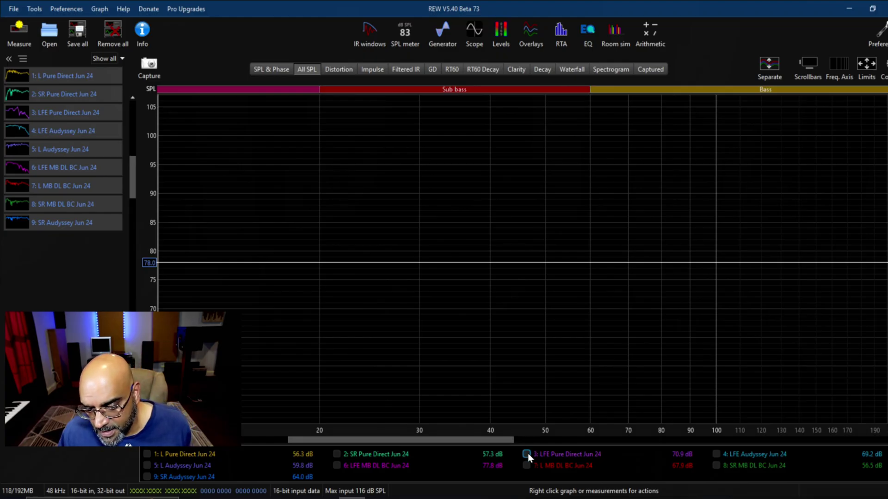
pyautogui.click(527, 454)
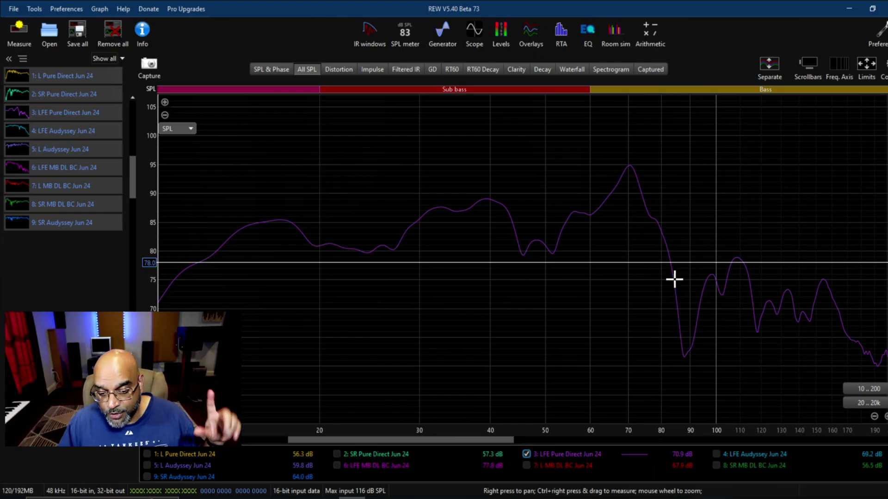
pyautogui.hotkey('alt', 'm')
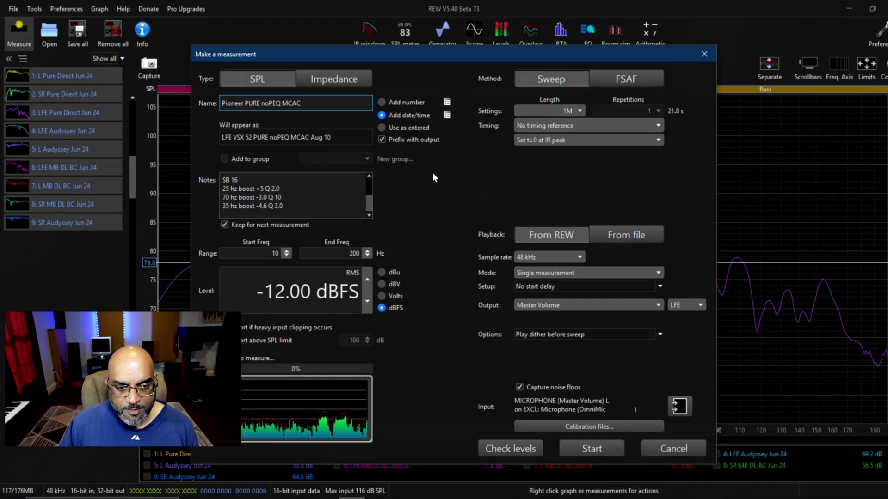
pyautogui.click(592, 448)
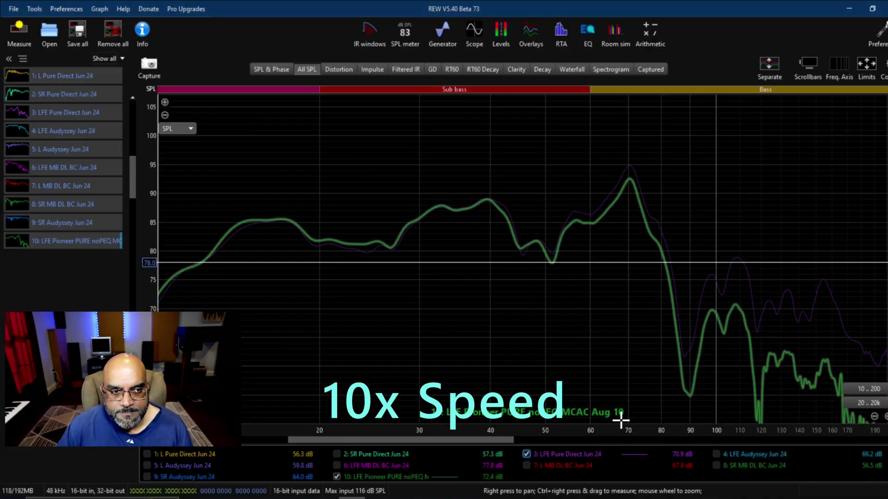
# - Apply Var smoothing to the new Pioneer LFE measurement and compare it with the LFE Pure Direct curve, hiding that curve again
pyautogui.click(103, 10)
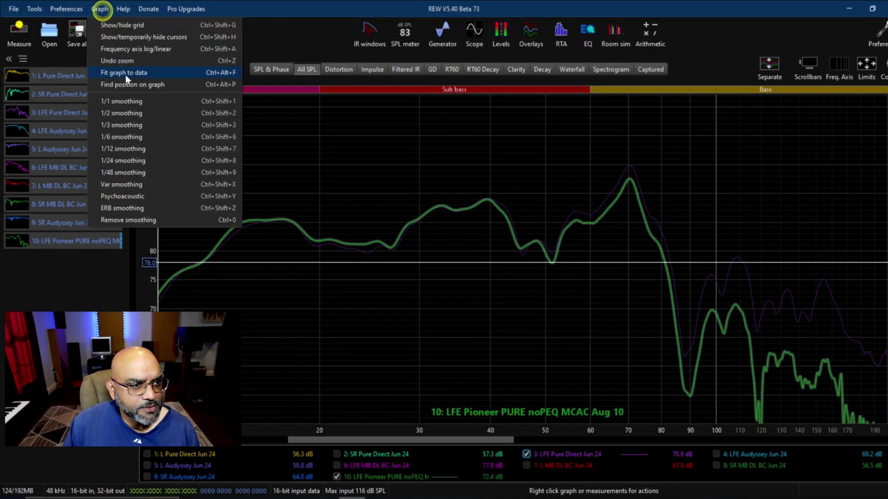
pyautogui.click(133, 184)
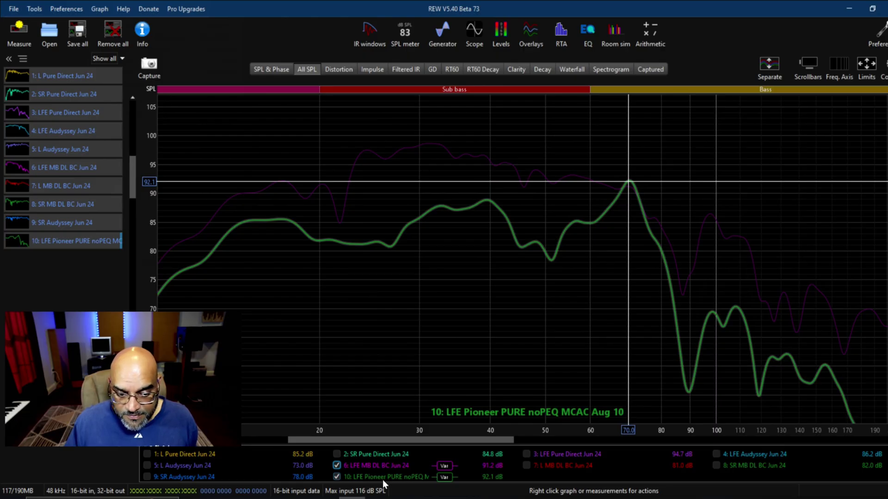
pyautogui.click(526, 454)
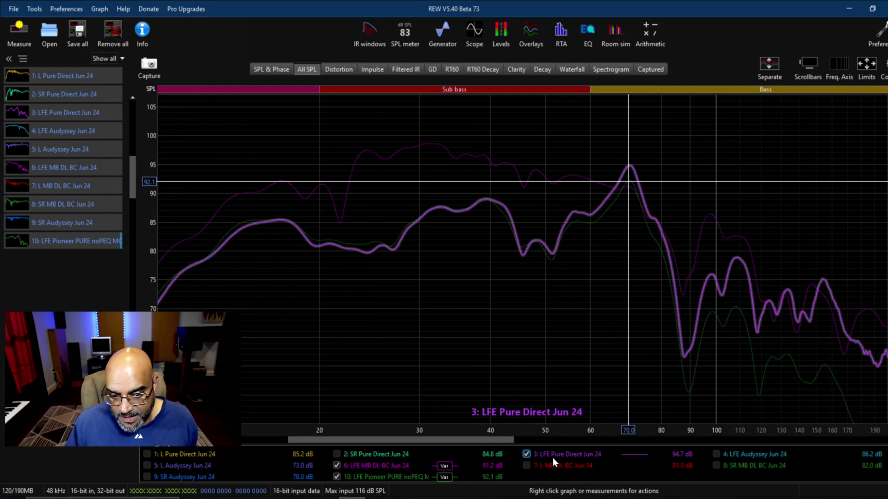
pyautogui.click(527, 455)
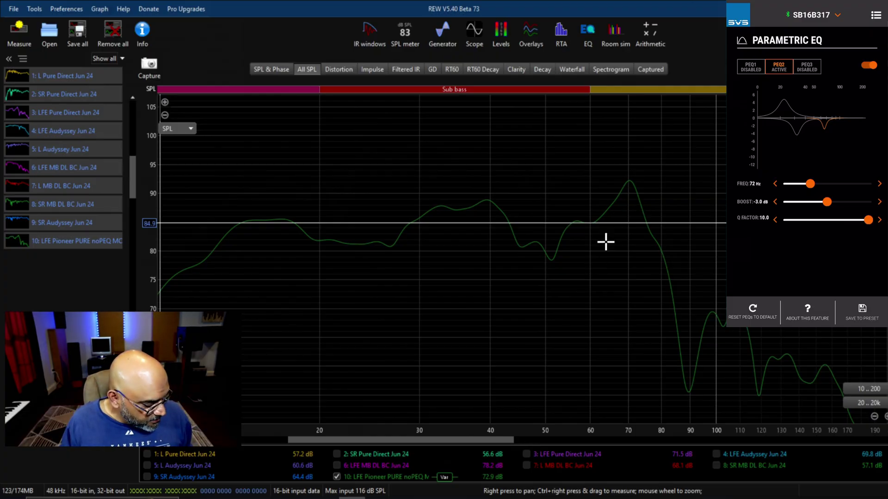
# - Run an LFE sweep with the SB16's PEQ2 active at 72 Hz and another with the SB3K's PEQ2 cutting 12 dB at 70 Hz
pyautogui.click(18, 31)
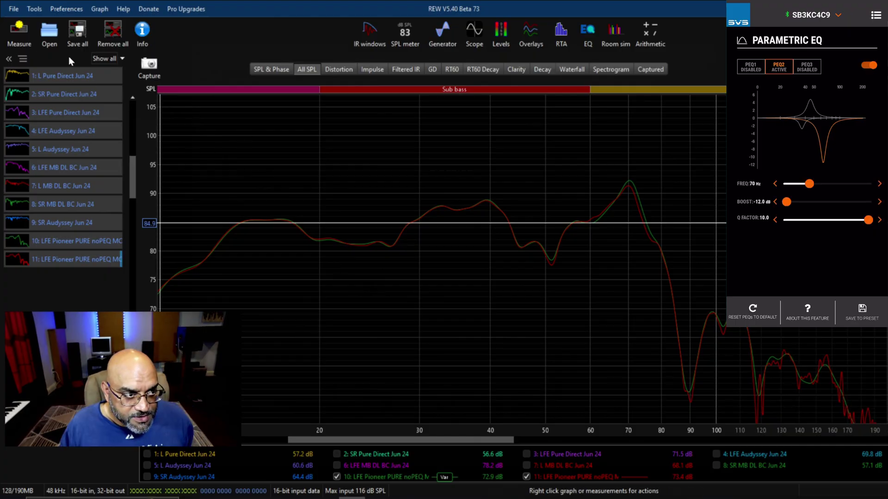
pyautogui.click(22, 28)
pyautogui.click(592, 448)
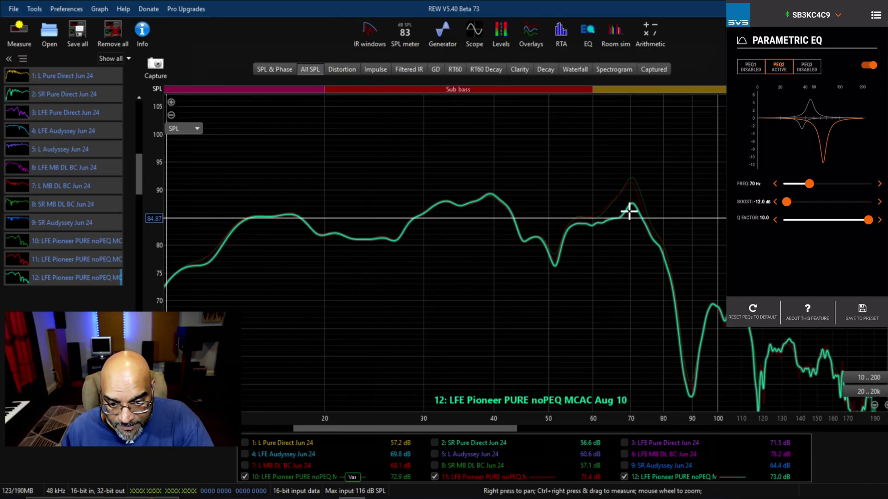
# - Mark the dip near 50 Hz and repeat the LFE sweep with the SB3K's PEQ3 active at 50 Hz, 5.0 dB boost, Q 3.3
pyautogui.click(556, 266)
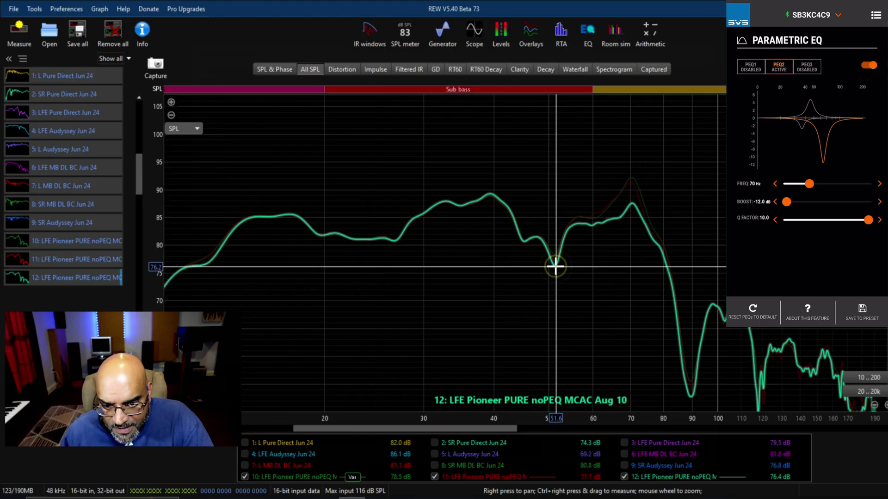
pyautogui.click(554, 267)
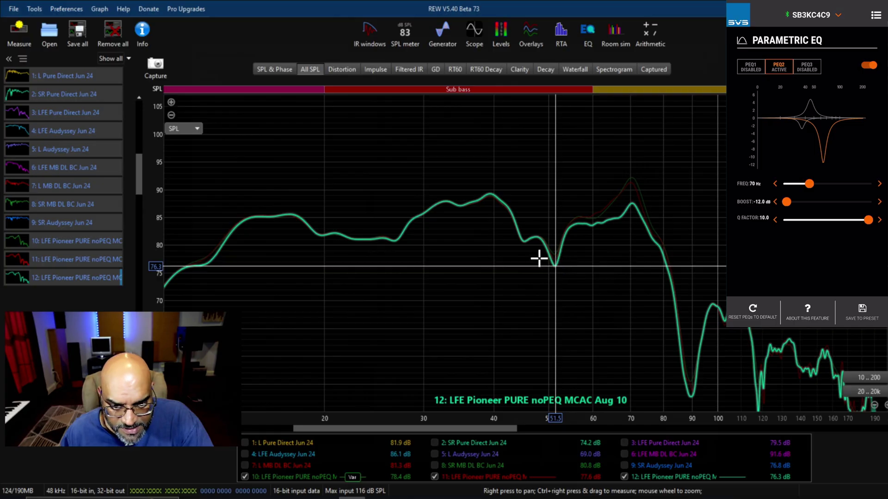
pyautogui.click(550, 230)
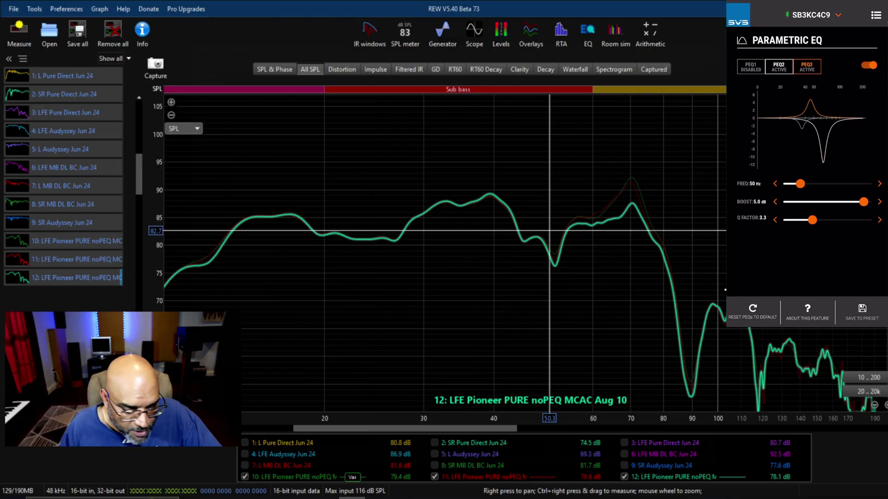
pyautogui.click(523, 234)
pyautogui.click(568, 235)
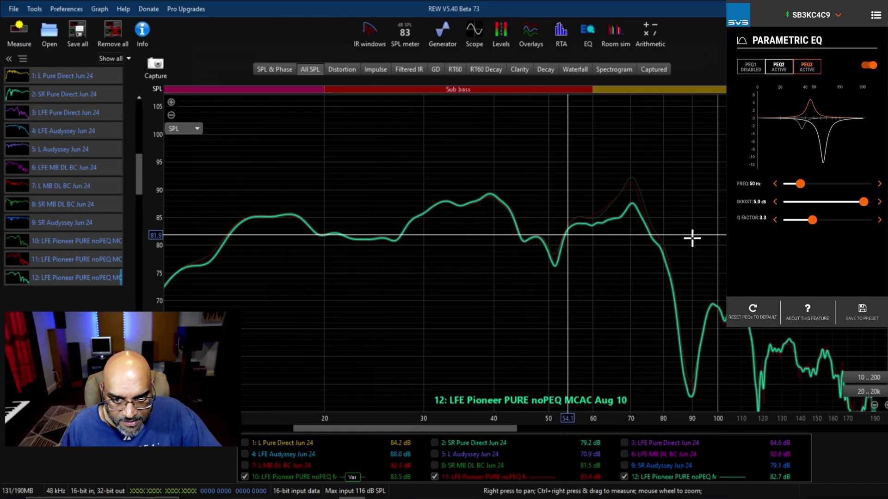
pyautogui.click(19, 31)
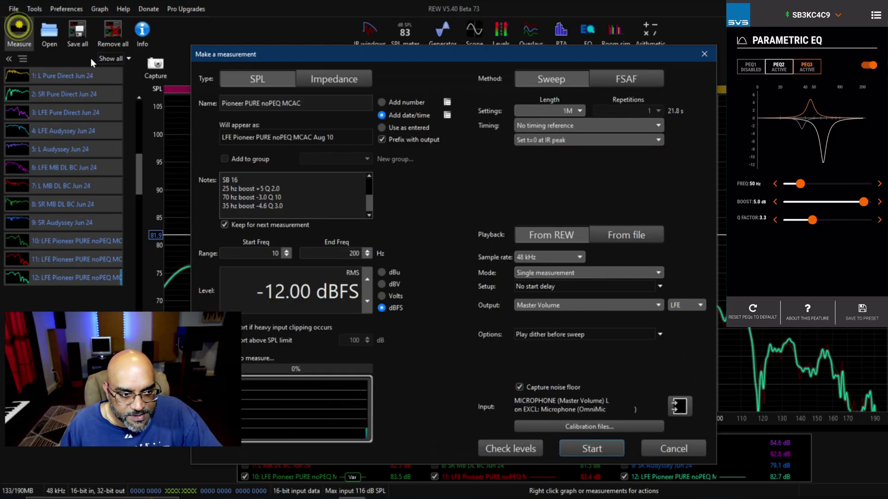
pyautogui.click(602, 449)
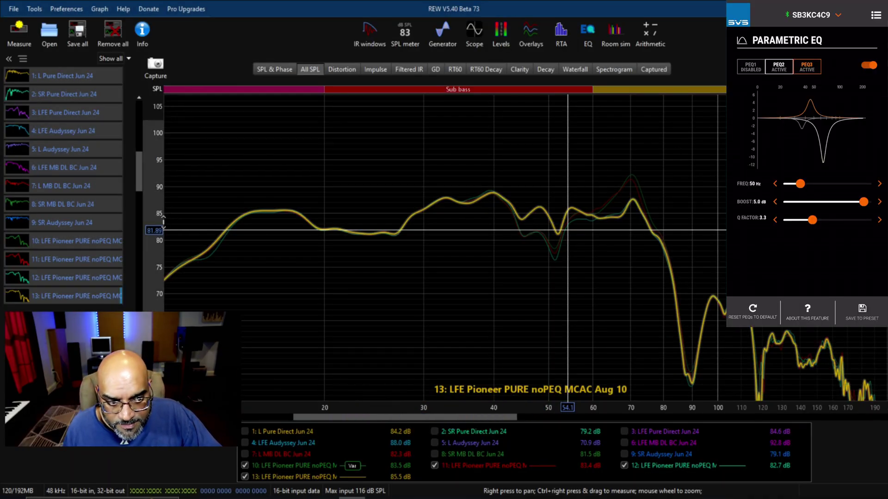
# - Examine the latest curve around the corrected 50 Hz region, the broad low-frequency dip from 18 to 29 Hz and the null near 90 Hz
pyautogui.click(518, 222)
pyautogui.click(572, 221)
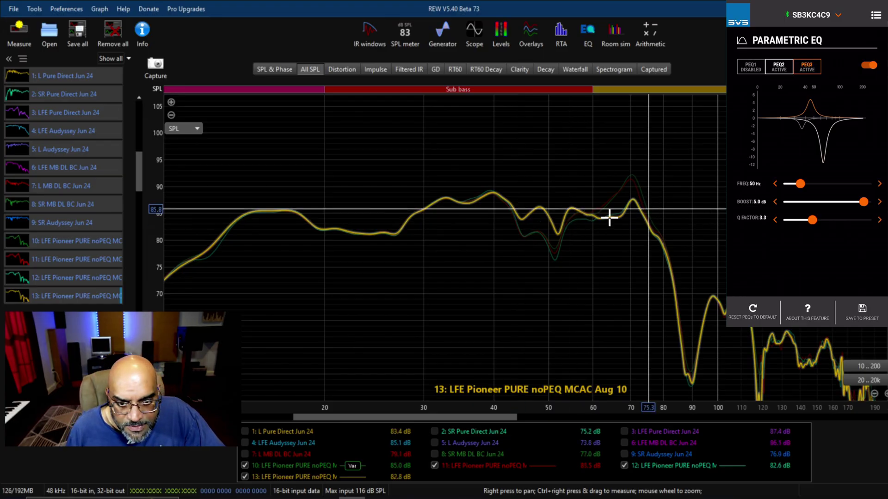
pyautogui.click(301, 210)
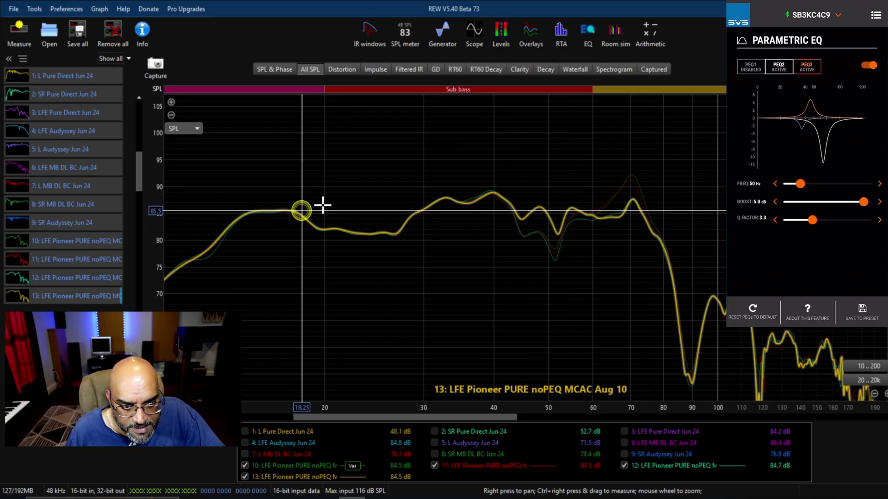
pyautogui.click(413, 211)
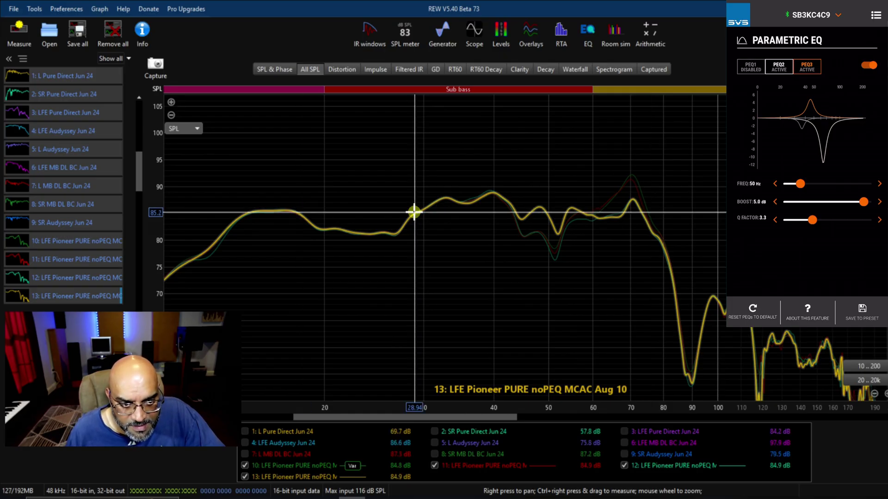
pyautogui.click(301, 212)
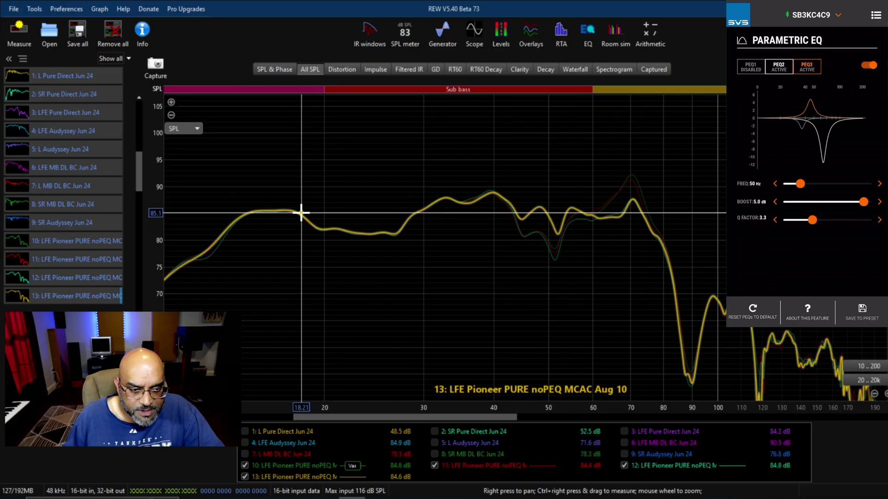
pyautogui.click(416, 211)
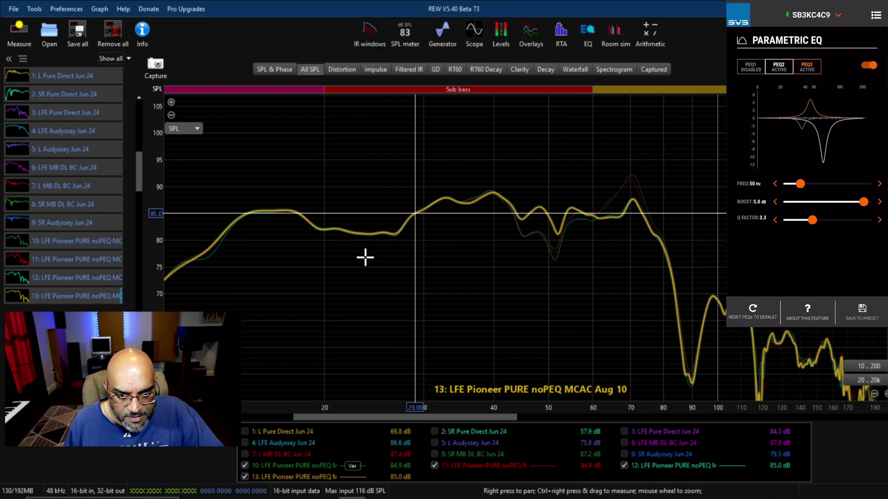
pyautogui.click(678, 267)
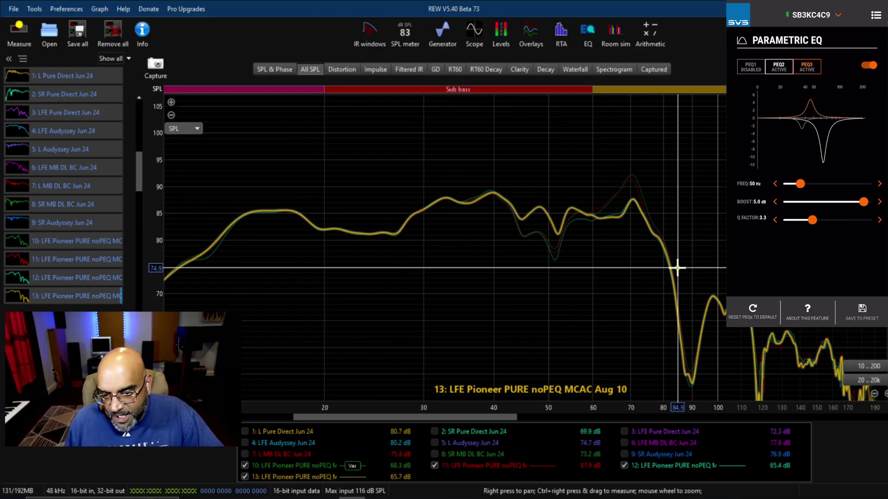
pyautogui.click(692, 381)
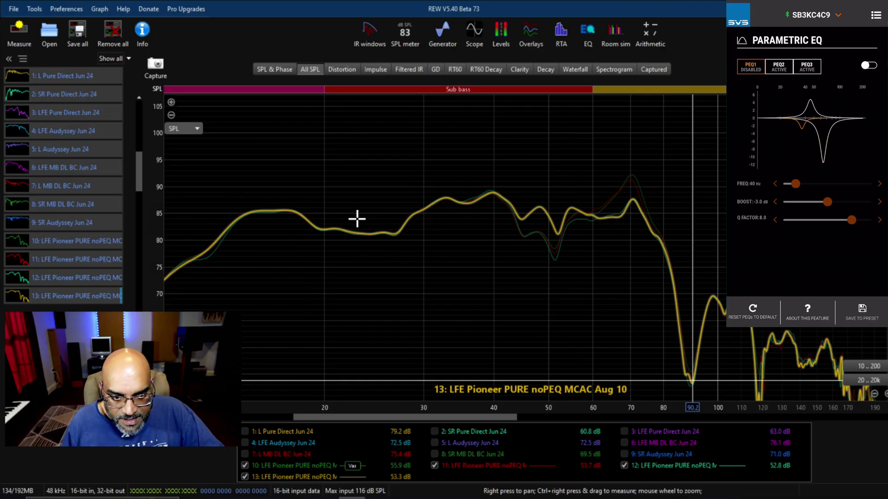
# - Check the edges of the 18–30 Hz dip and repeat the LFE sweep with the SB3K's PEQ1 active at 40 Hz, -3.0 dB, Q 8.0
pyautogui.click(305, 214)
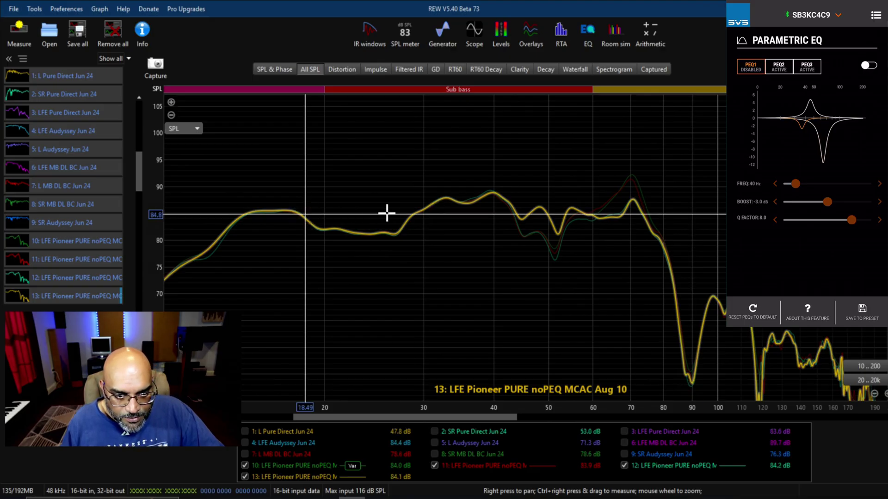
pyautogui.click(410, 215)
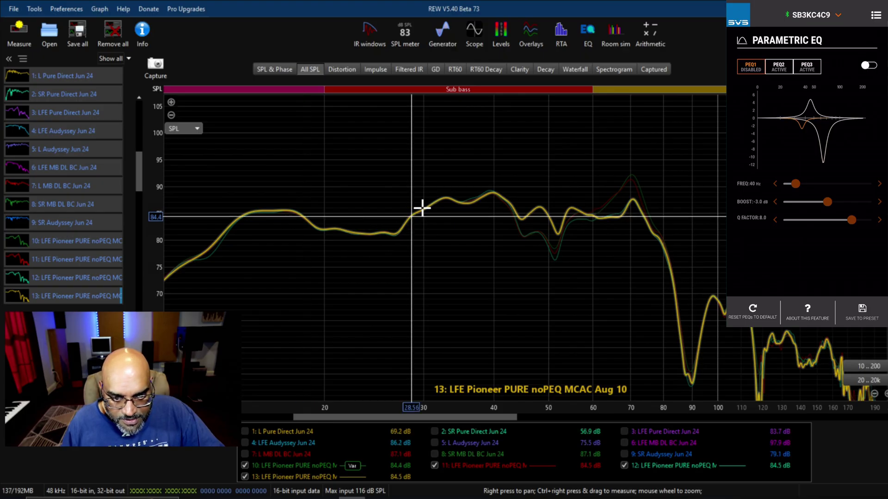
pyautogui.click(423, 207)
pyautogui.click(425, 212)
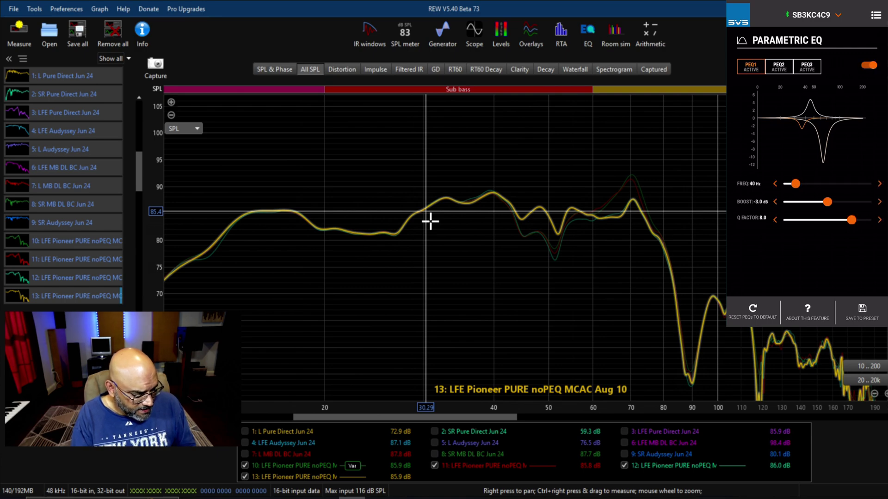
pyautogui.hotkey('ctrl', 'm')
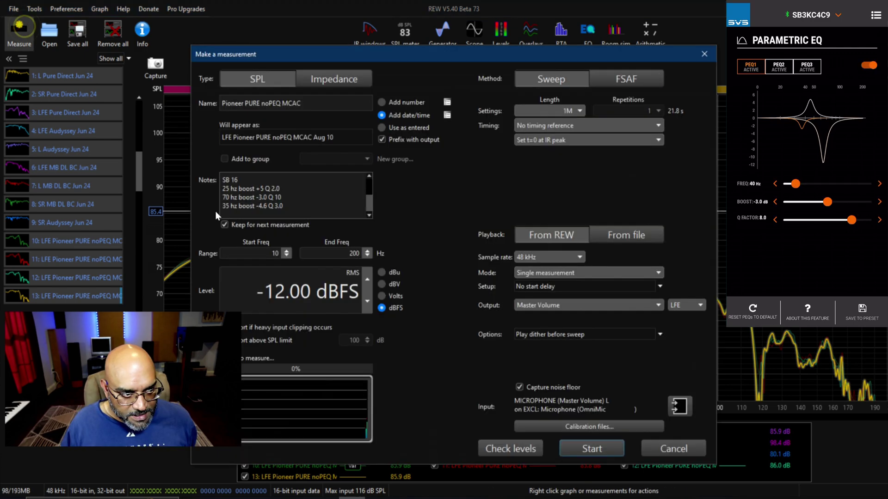
pyautogui.click(592, 450)
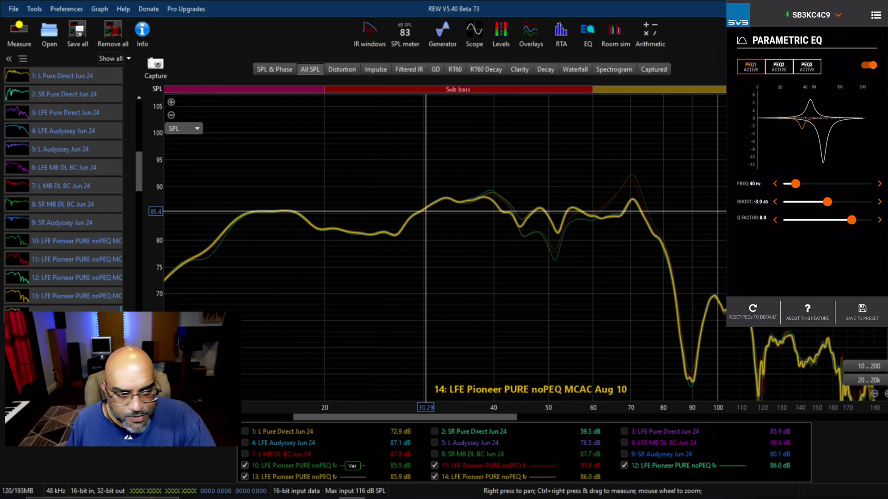
# - Hide measurements 11 and 12 and examine the dip around 25 Hz on the remaining curves
pyautogui.click(434, 465)
pyautogui.click(624, 466)
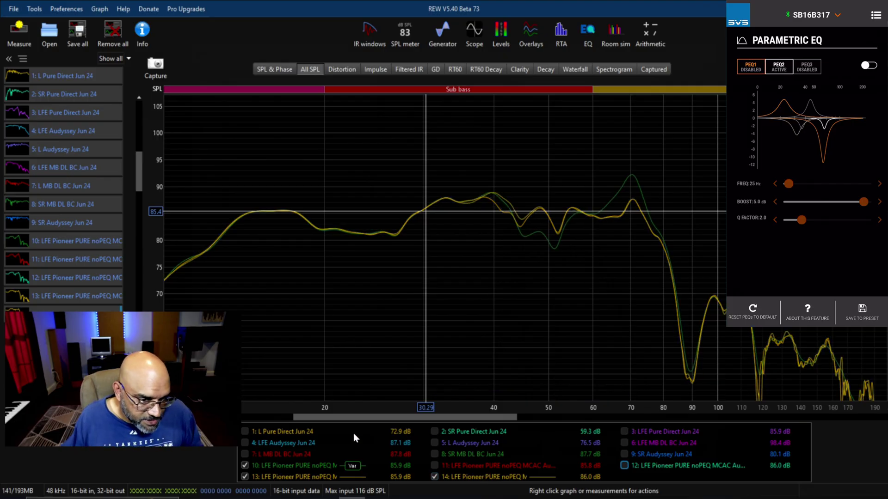
pyautogui.click(373, 210)
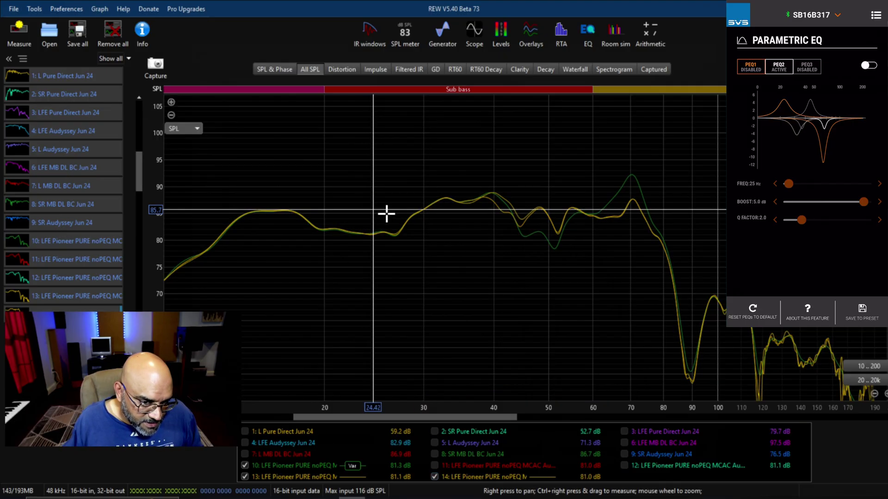
pyautogui.click(379, 209)
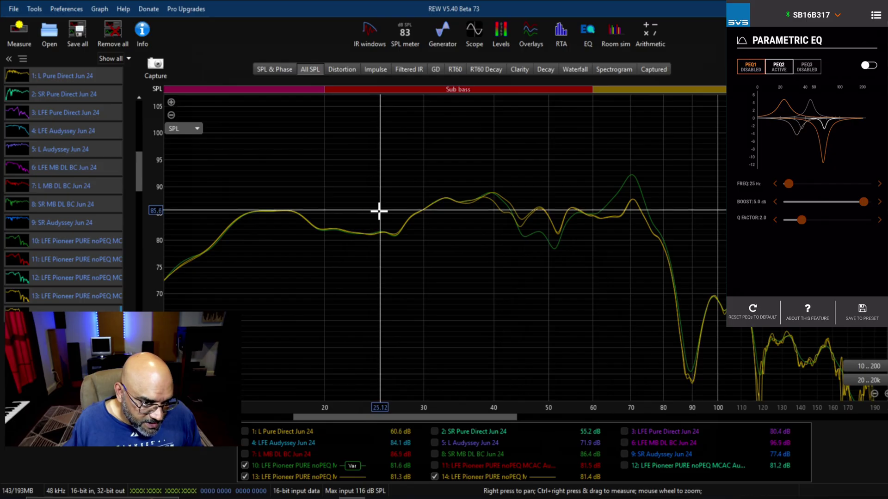
pyautogui.click(377, 214)
pyautogui.click(378, 214)
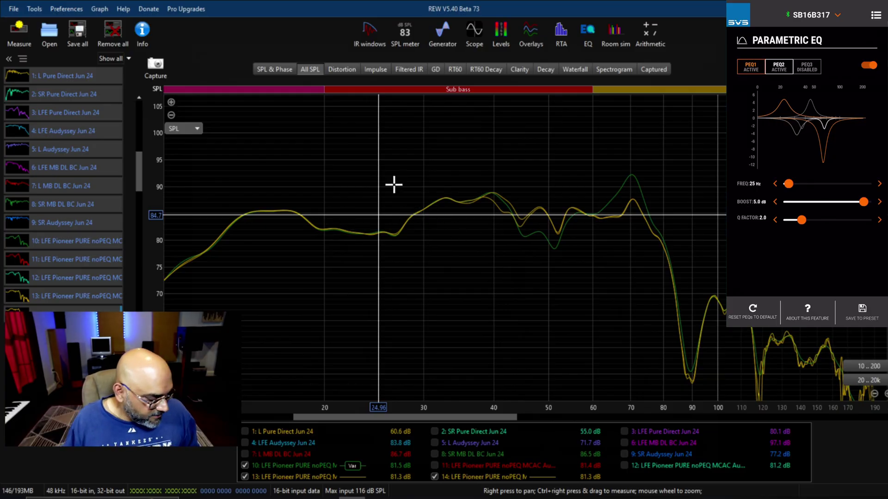
# - Repeat the LFE sweep with the SB16's PEQ1 active at 25 Hz, 5.0 dB boost, Q 2.0, and inspect the curve near 34 Hz
pyautogui.click(13, 31)
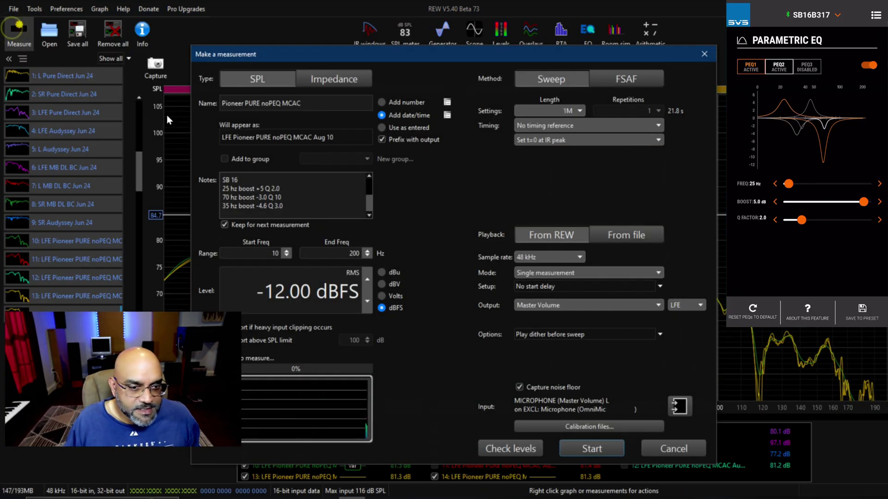
pyautogui.click(601, 448)
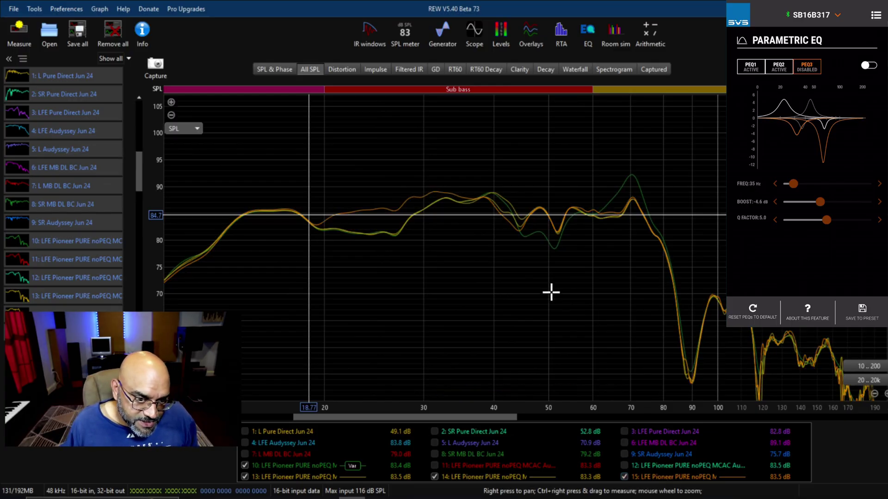
pyautogui.click(456, 195)
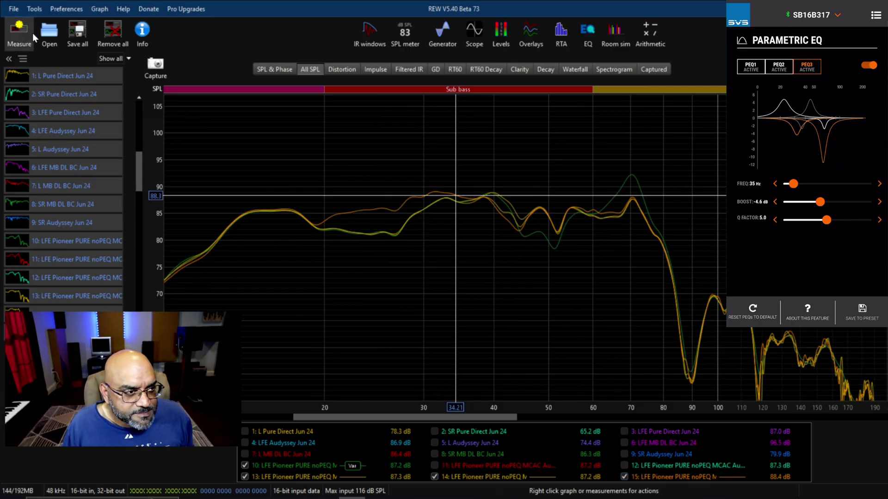
# - Repeat the LFE sweep with the SB16's PEQ3 active at 35 Hz, -4.6 dB, Q 5.0, and compare the curve against the 85 dB level
pyautogui.click(19, 32)
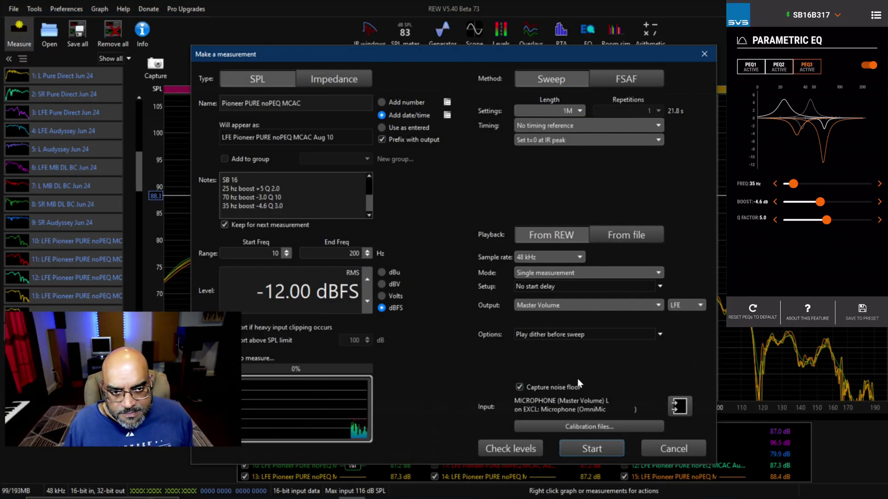
pyautogui.click(561, 448)
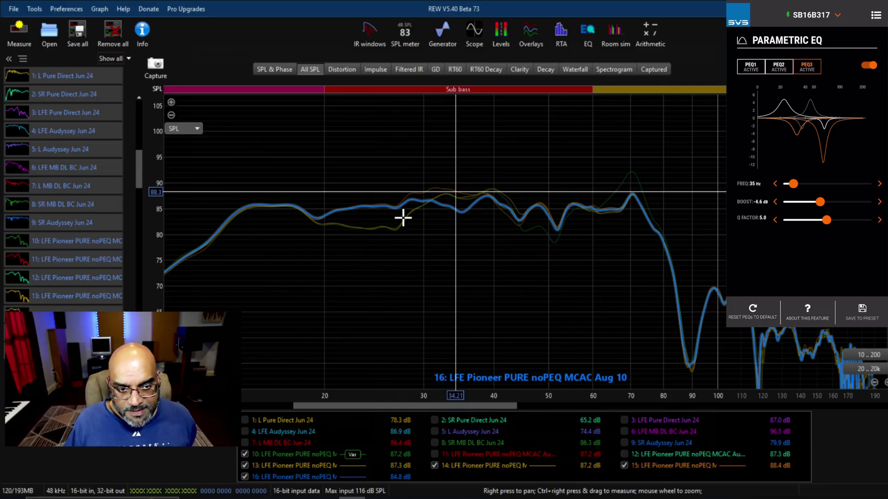
pyautogui.click(169, 209)
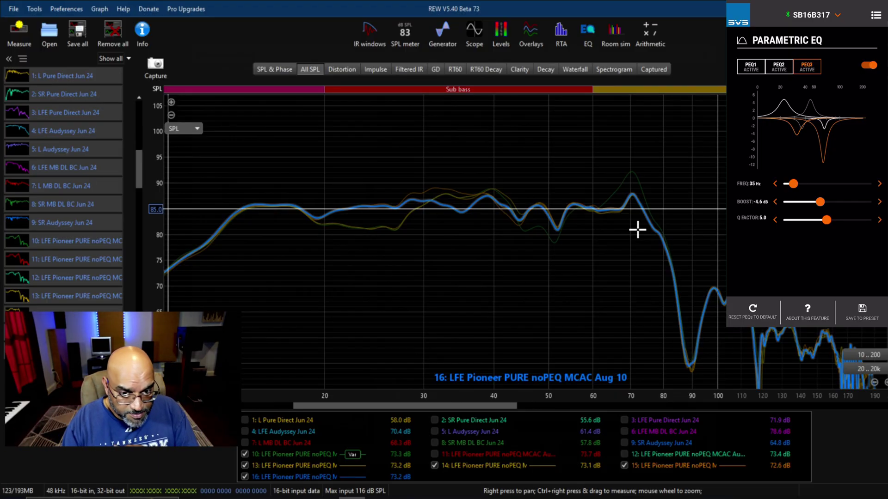
# - Hide measurements 13, 14 and 15 so the newest LFE curve can be compared with measurement 10
pyautogui.click(624, 465)
pyautogui.click(434, 465)
pyautogui.click(245, 466)
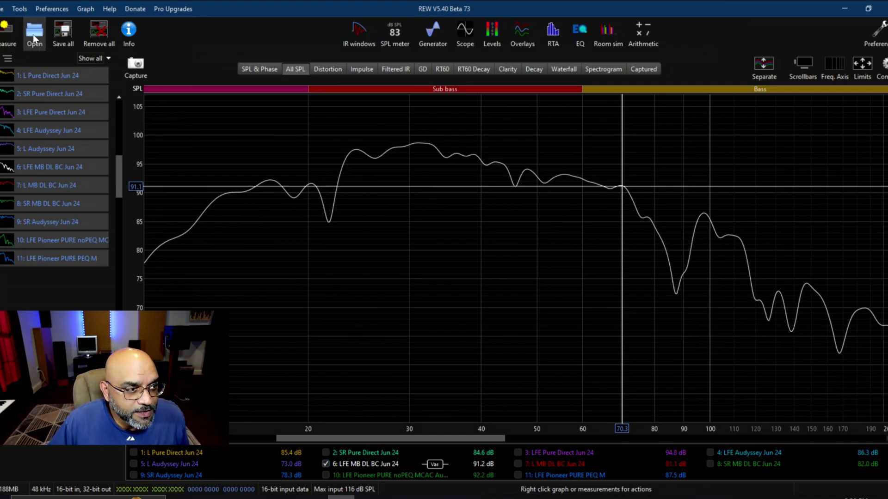
# - Run another LFE sweep named Pioneer PURE PEQ and overlay the LFE Audyssey Jun 24 curve beside the LFE MB DL BC curve
pyautogui.click(14, 42)
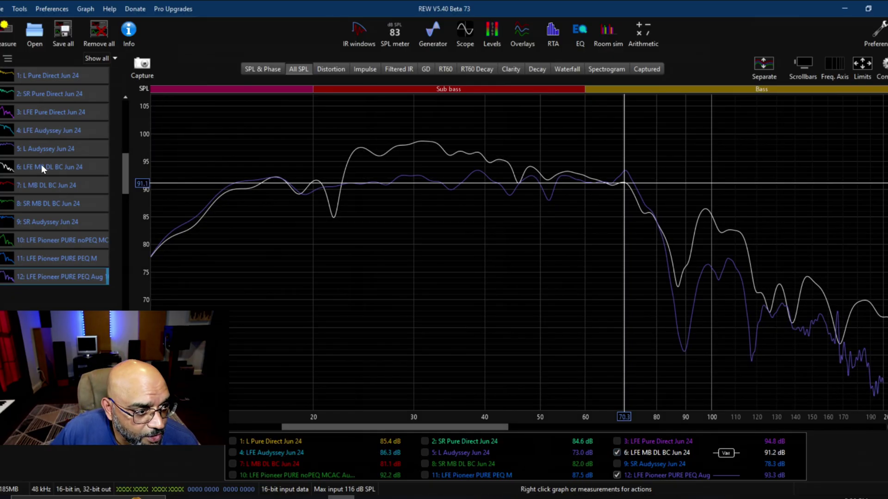
pyautogui.click(233, 452)
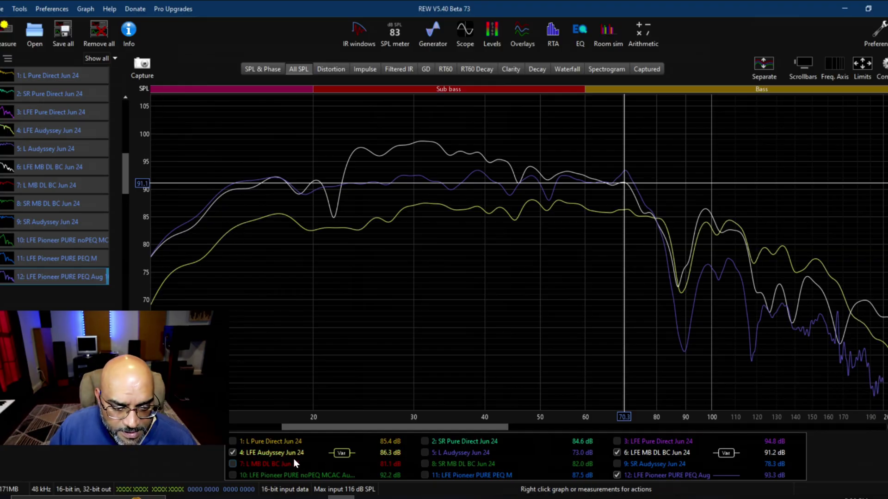